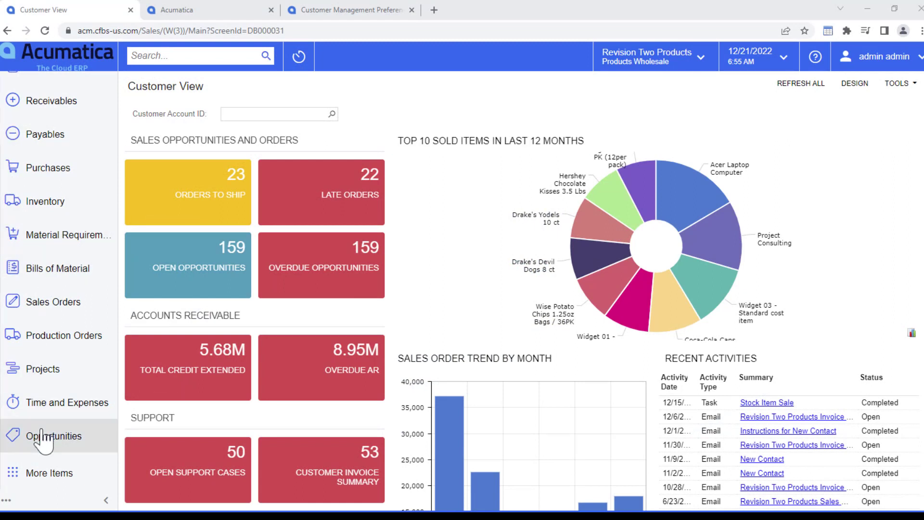
Search for 'oppo' and open the Opportunities list
click(157, 55)
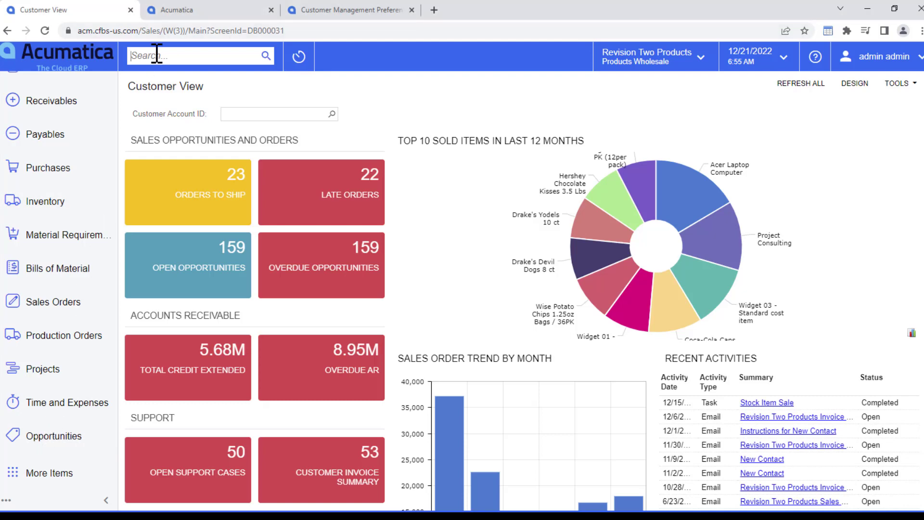
text(oppo)
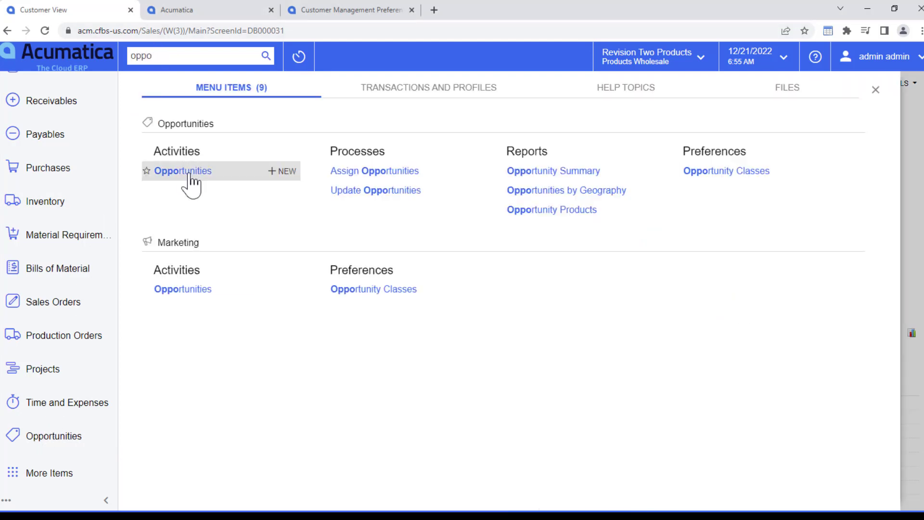
click(183, 171)
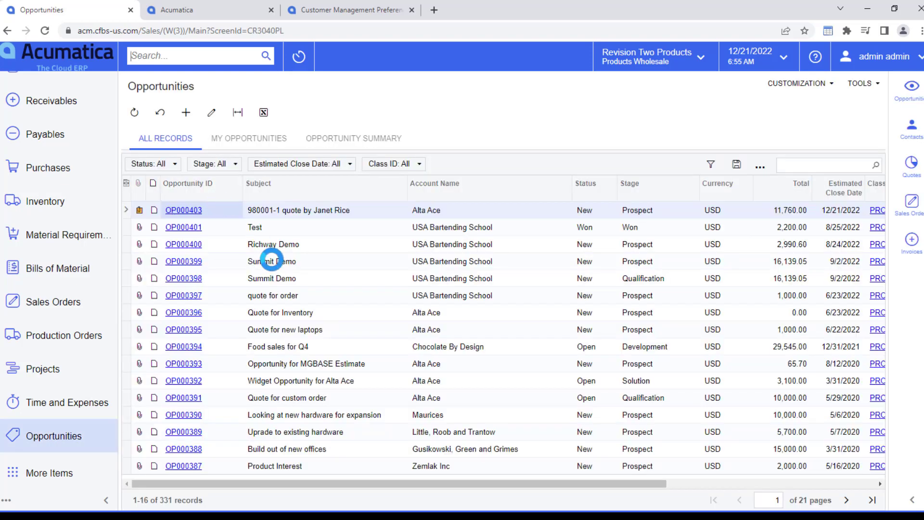
Draft a new opportunity for AACUSTOMER - Alta Ace with a 980001-1 quote subject
click(186, 113)
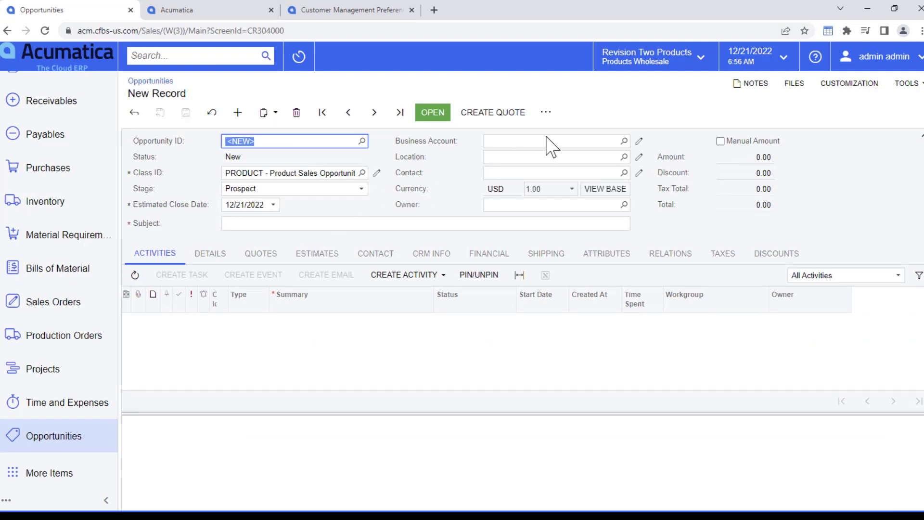
click(623, 141)
double_click(505, 245)
click(371, 224)
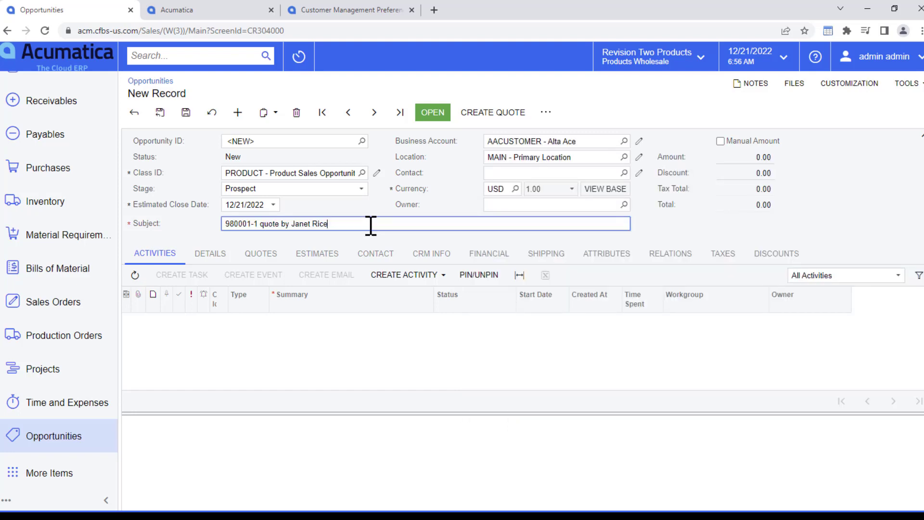
key(Tab)
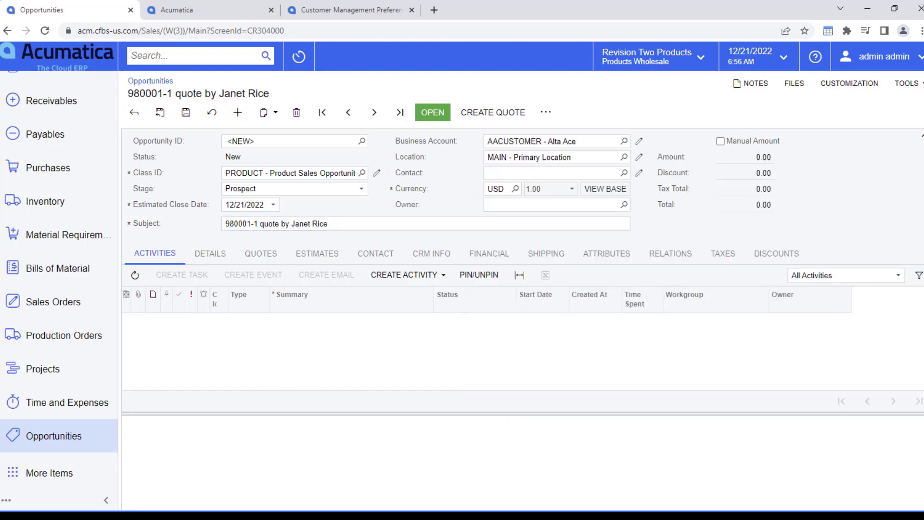
key(alt+Tab)
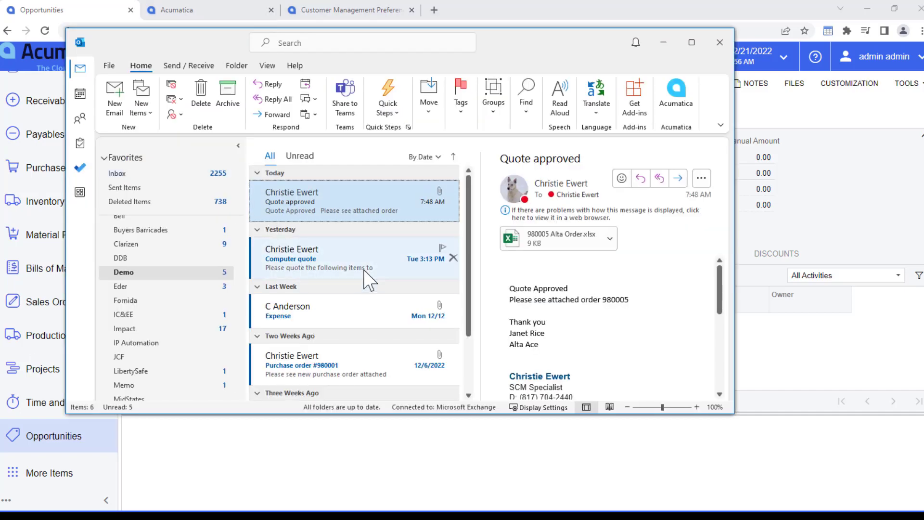
Drag the 'Computer quote' e-mail from Outlook onto the new opportunity
click(365, 267)
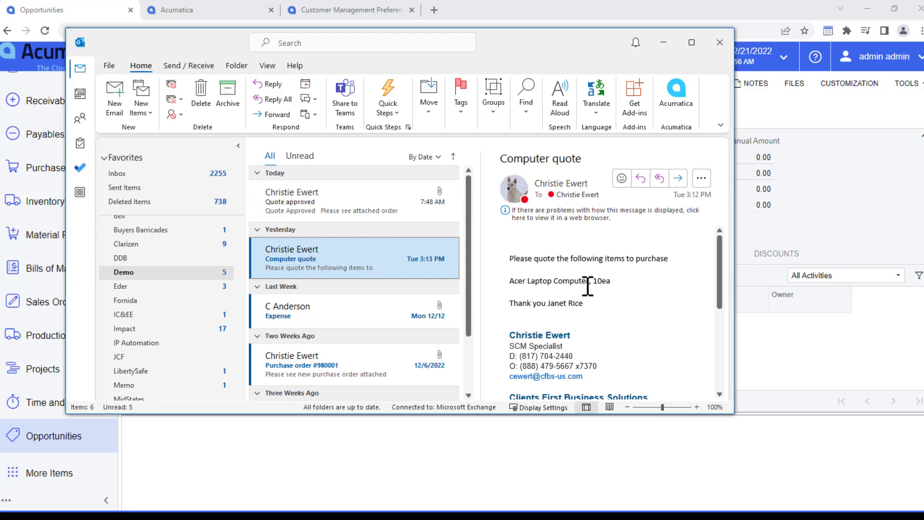
drag(366, 261, 809, 240)
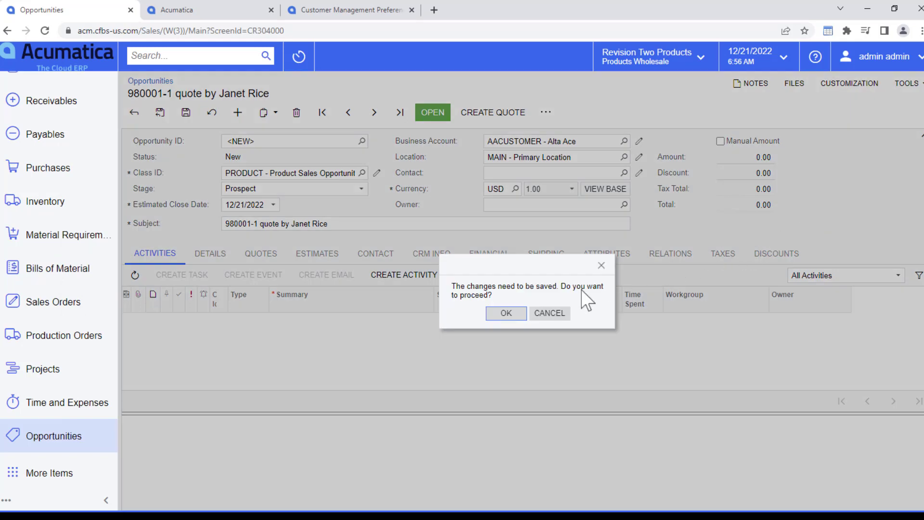
Save the opportunity as OP000404 and confirm Computer quote.msg is attached
click(505, 314)
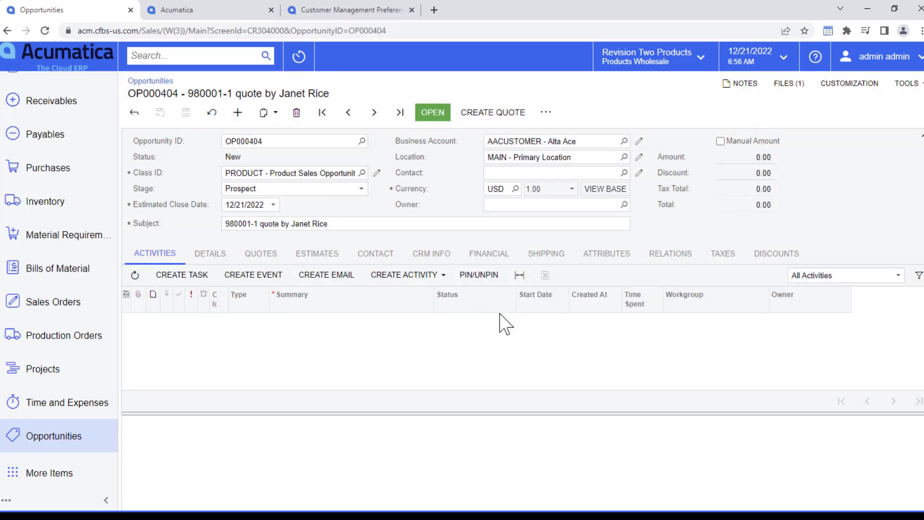
click(790, 90)
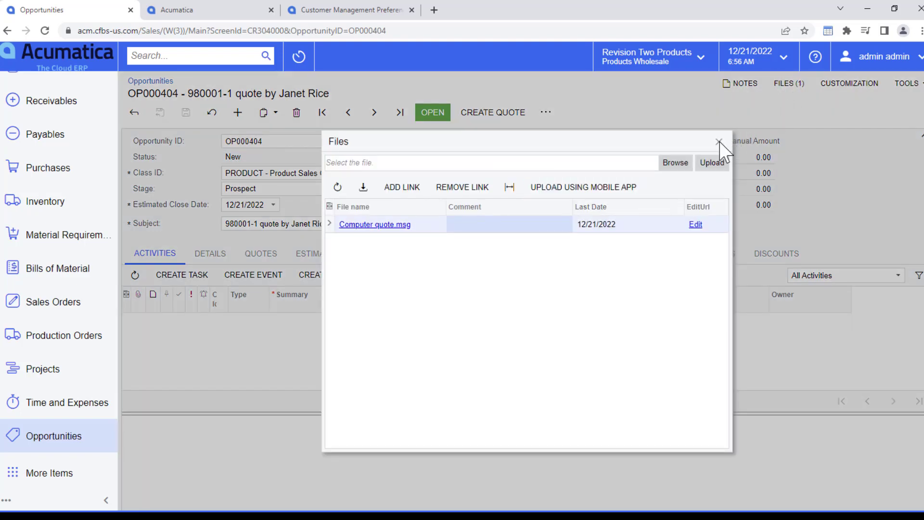
click(719, 142)
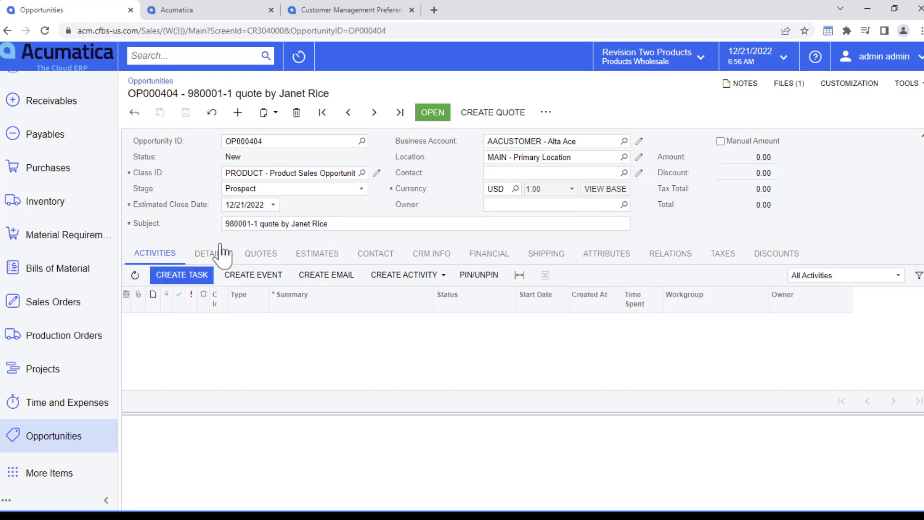
click(210, 253)
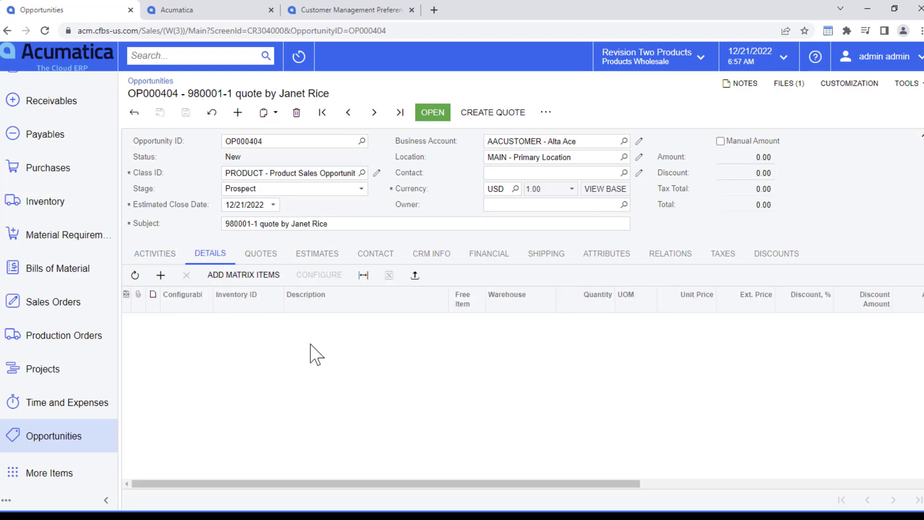
Add a line for 10 AACOMPUT01 laptops at 980.00, keeping the Products Wholesale branch
click(414, 275)
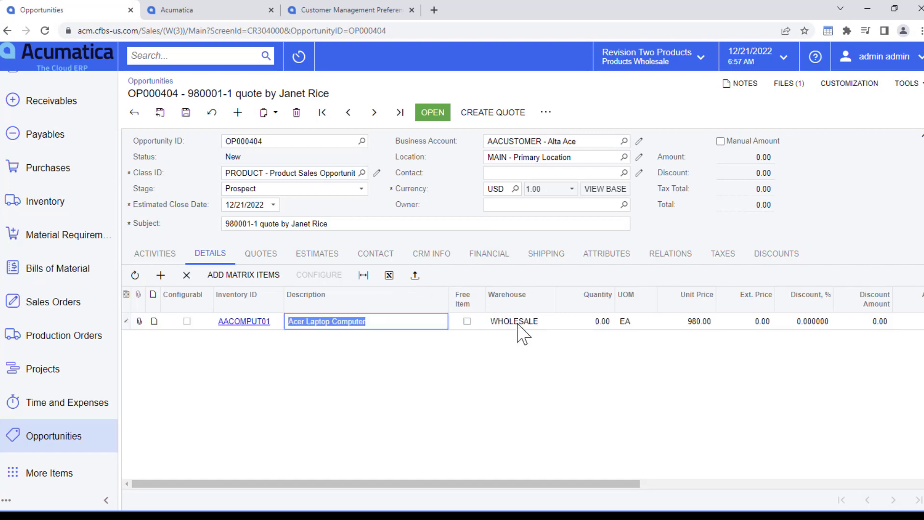
click(582, 322)
text(10)
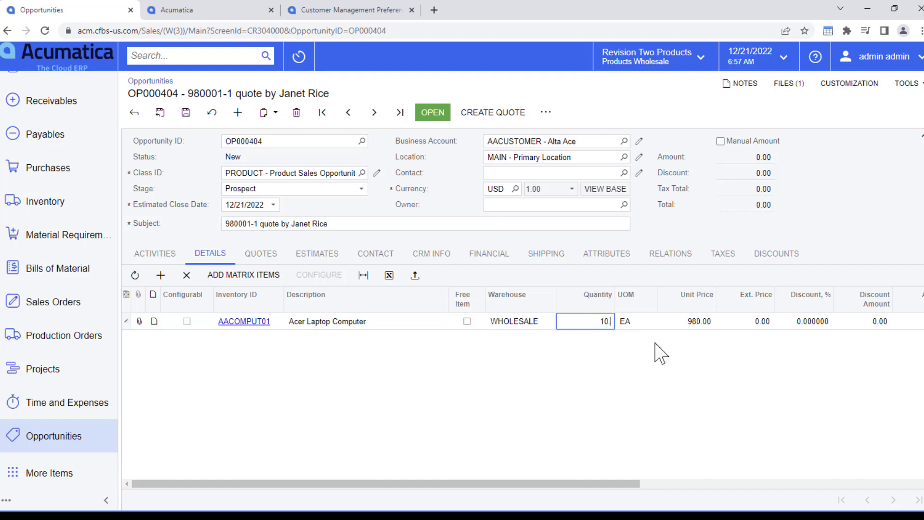
click(700, 58)
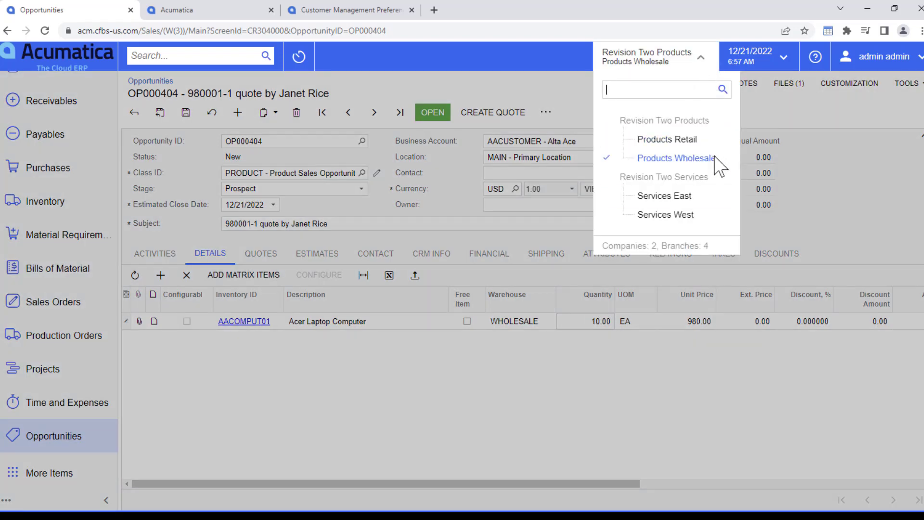
click(512, 358)
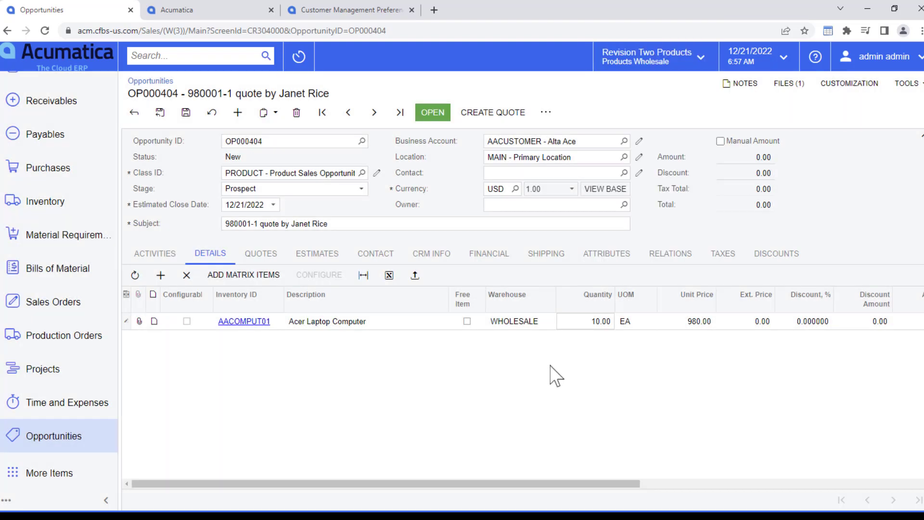
click(503, 116)
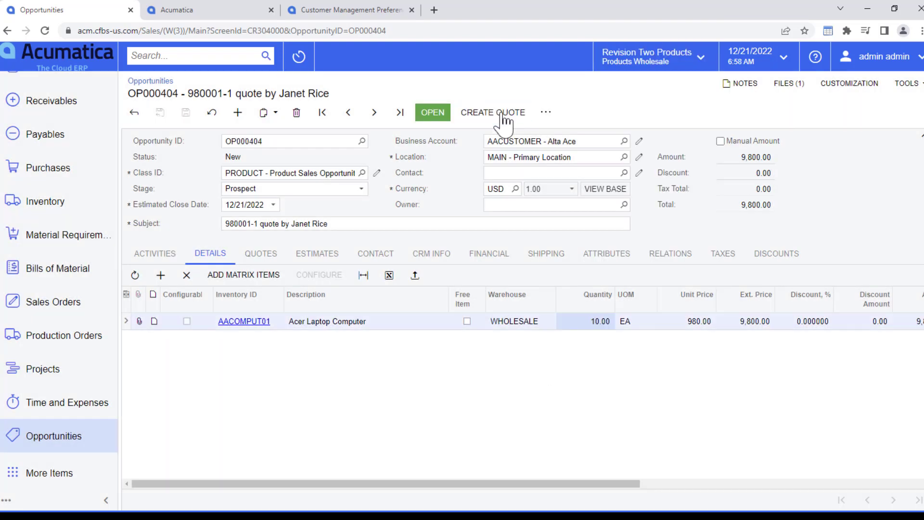
Create a Sales Quote type quote (Q000026) from OP000404 and open it for review
click(502, 114)
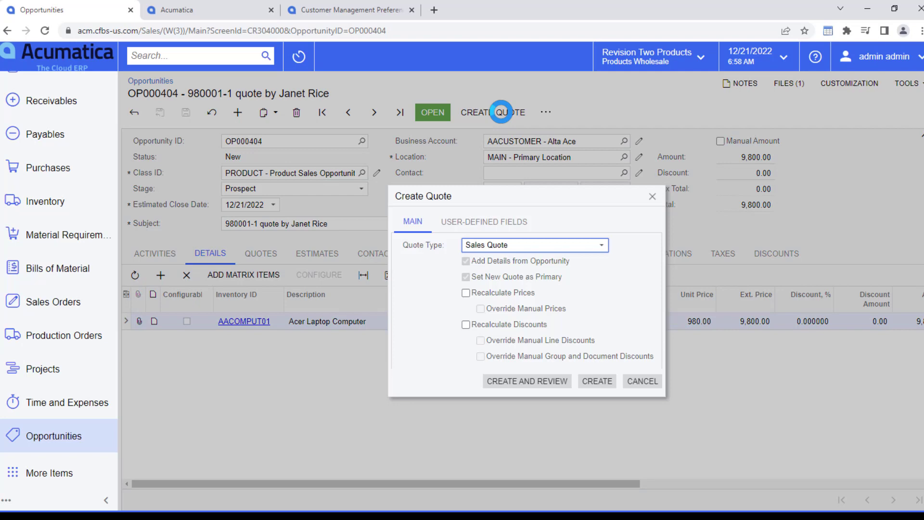
click(547, 381)
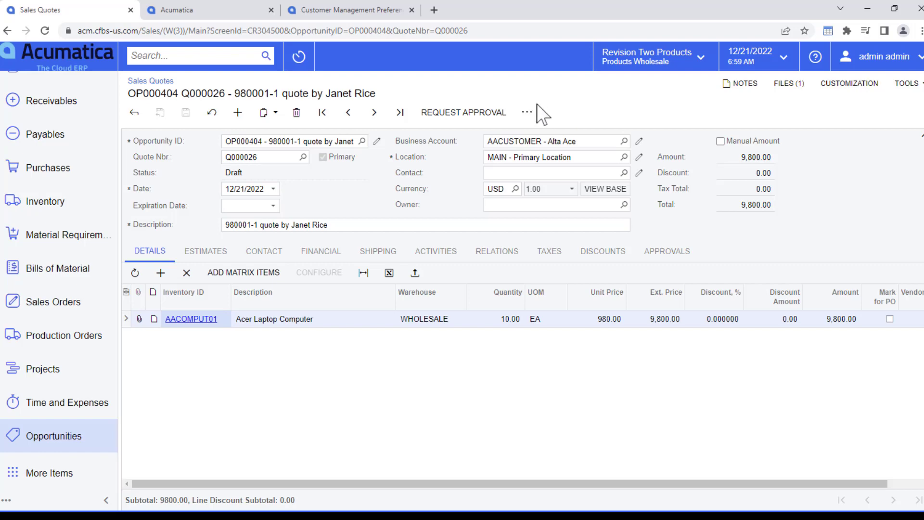
Request approval for quote Q000026 and print its Sales Quote report
click(486, 120)
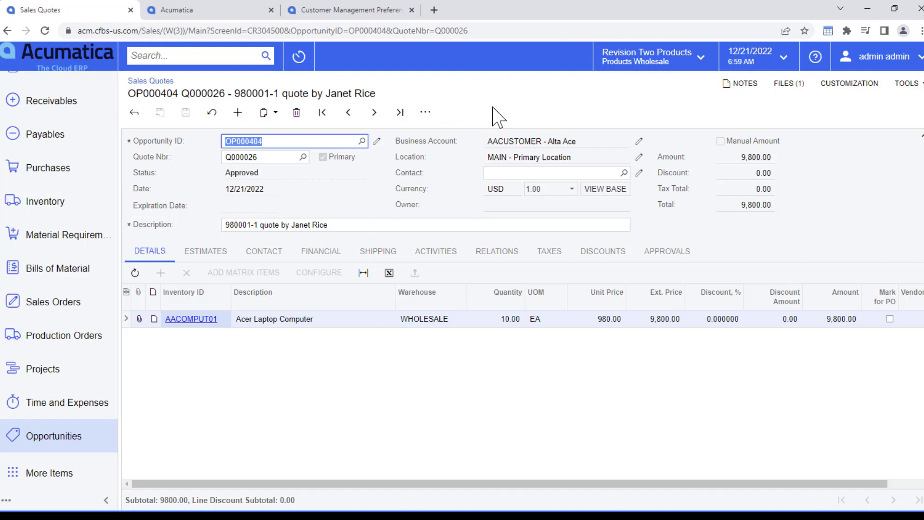
click(425, 112)
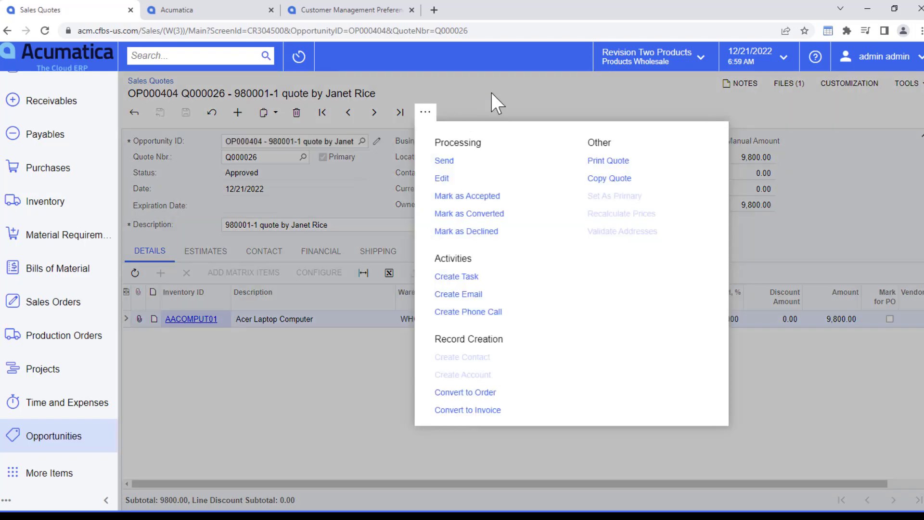
click(611, 162)
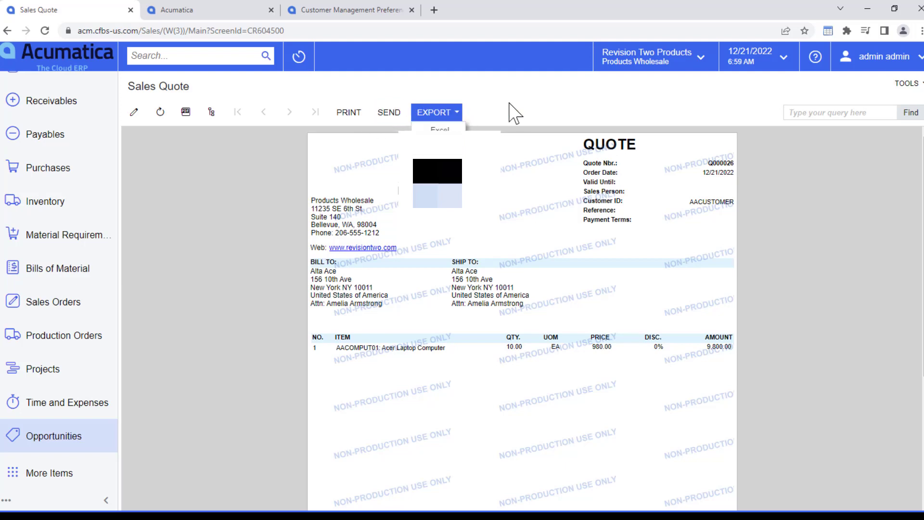
Return to quote Q000026 and attach the 'Quote approved' e-mail from Outlook
key(alt+Left)
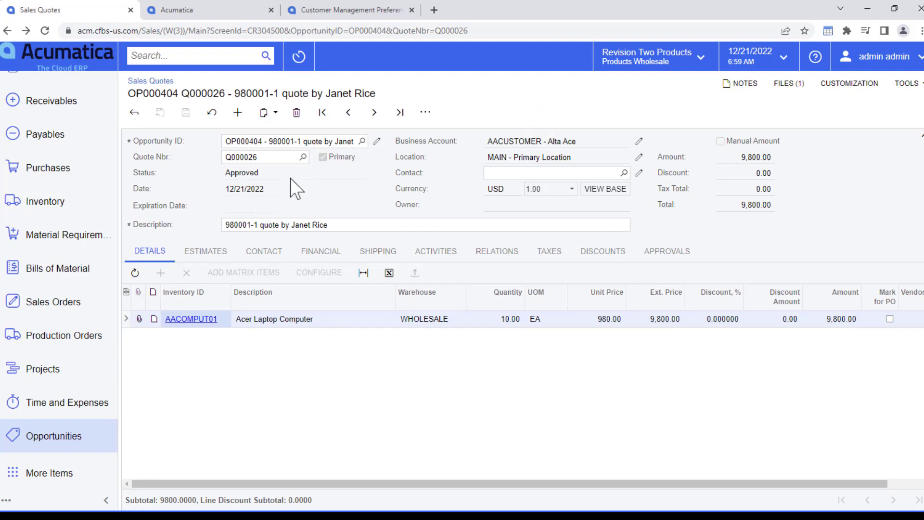
key(alt+Tab)
click(328, 202)
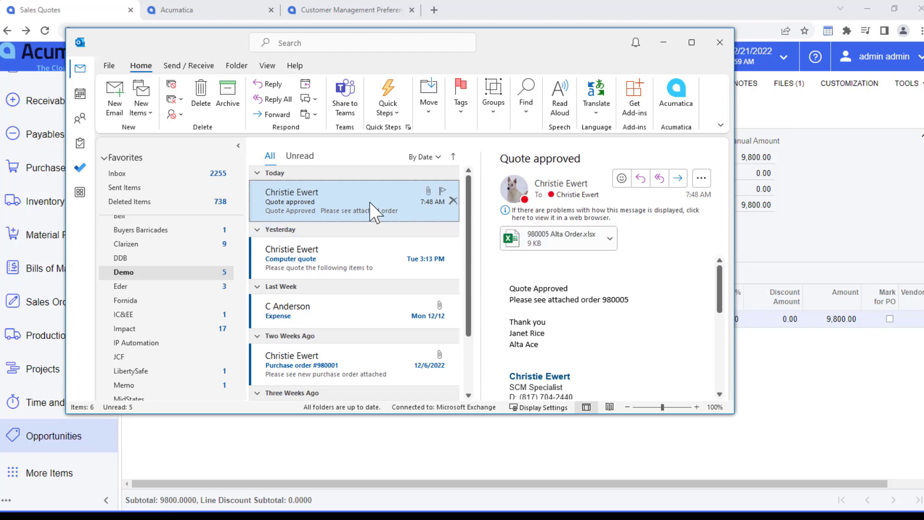
drag(369, 201, 809, 236)
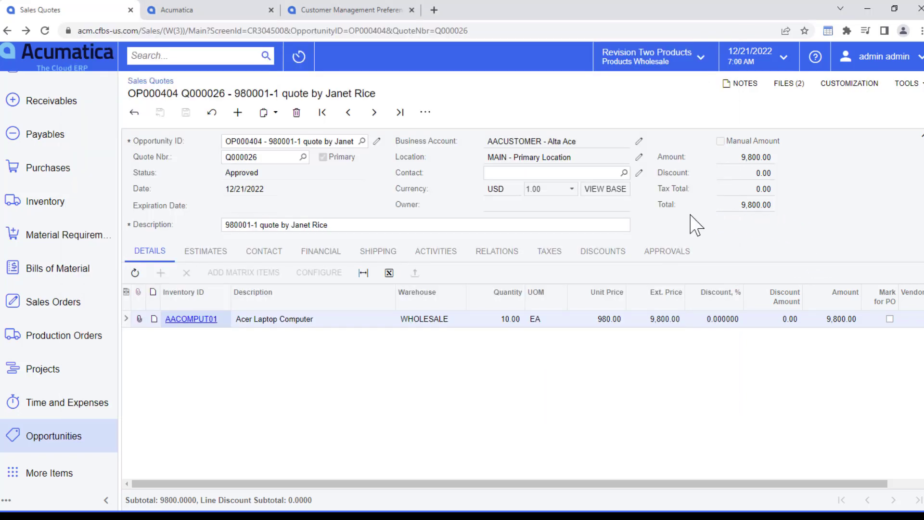
Convert approved quote Q000026 into a sales order with Convert to Order
click(789, 92)
click(425, 112)
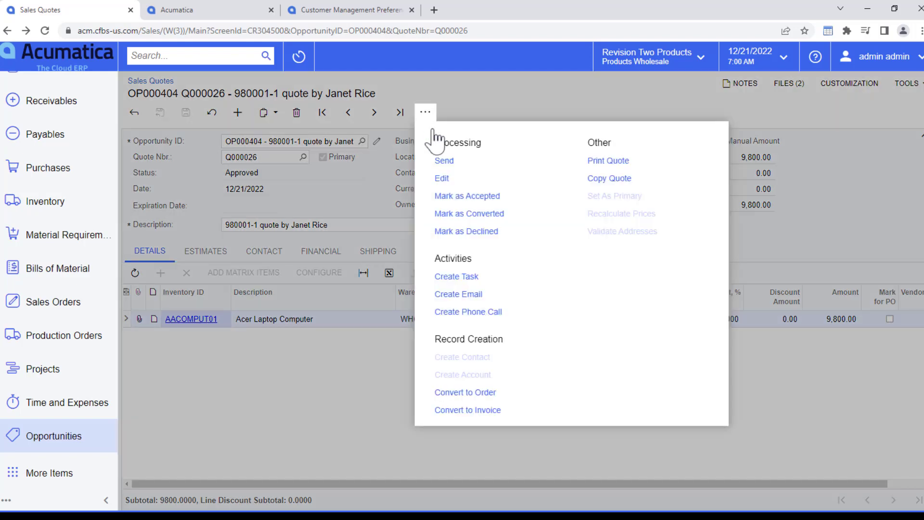
click(466, 393)
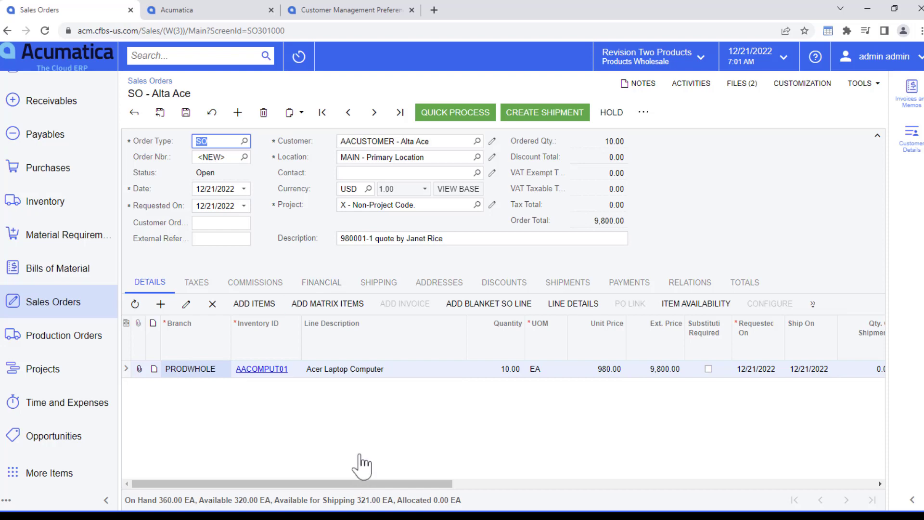
Choose FEDEXGROUND through Shop For Rates and save the order as SO006575
click(382, 283)
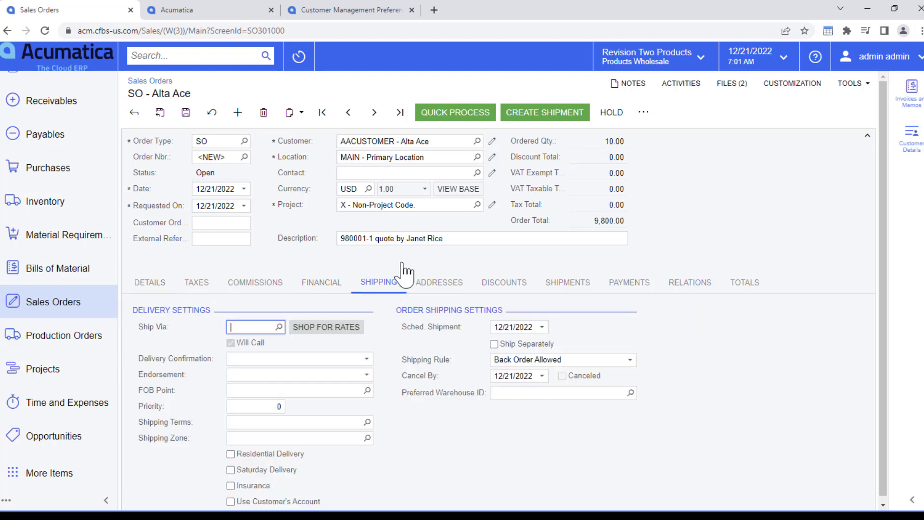
click(344, 328)
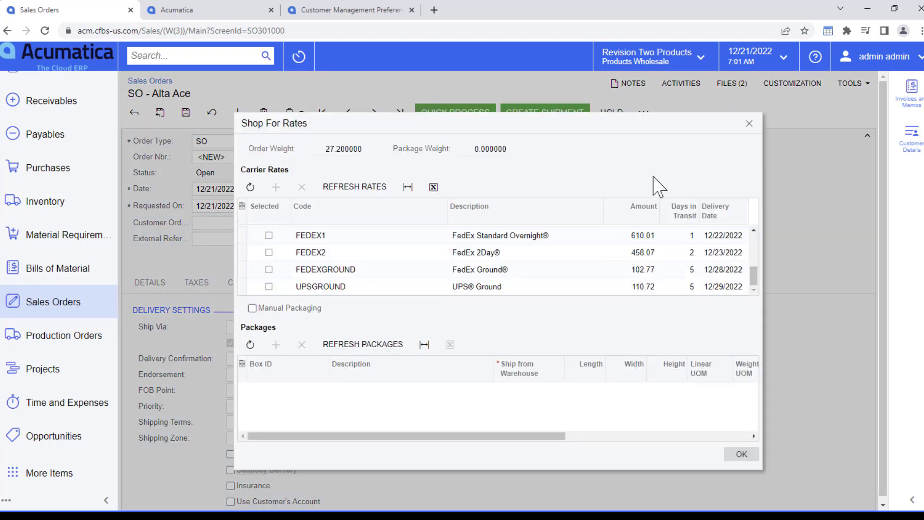
click(268, 269)
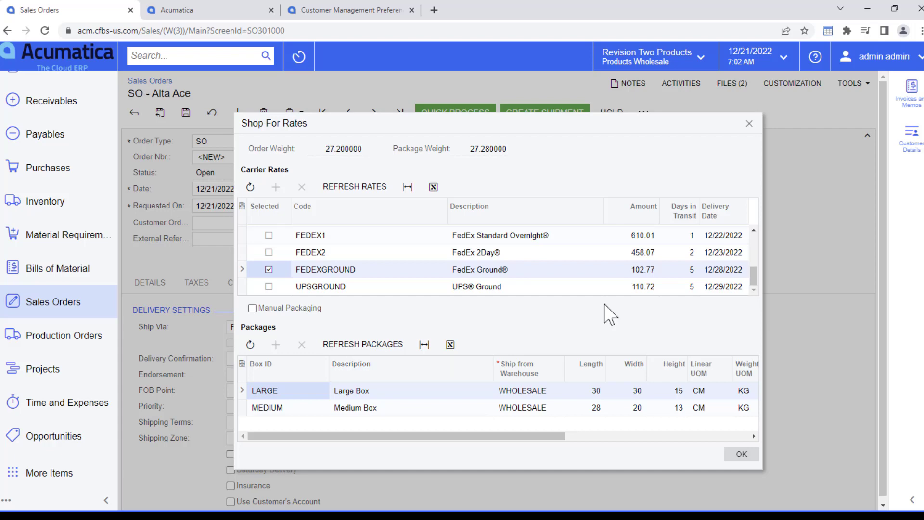
click(740, 455)
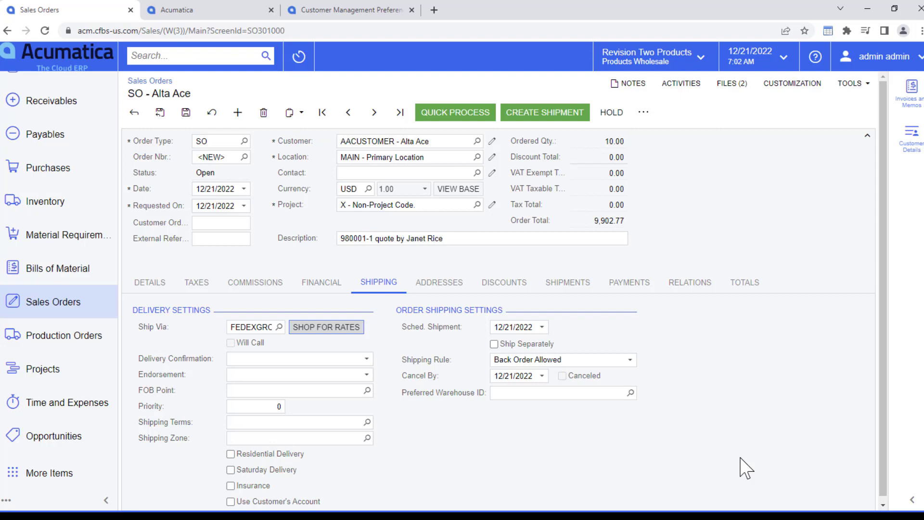
click(190, 114)
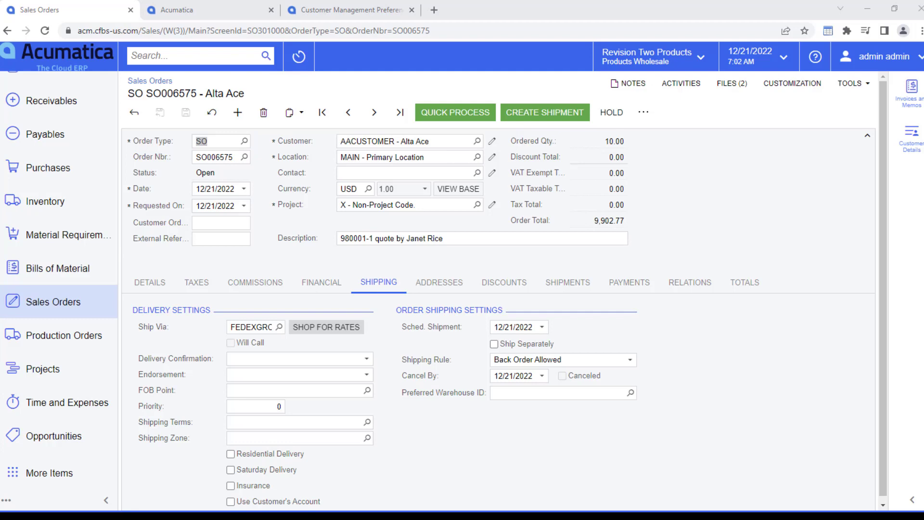
Create shipment 004173 for SO006575's 10 AACOMPUT01 units and print its pick list
click(569, 114)
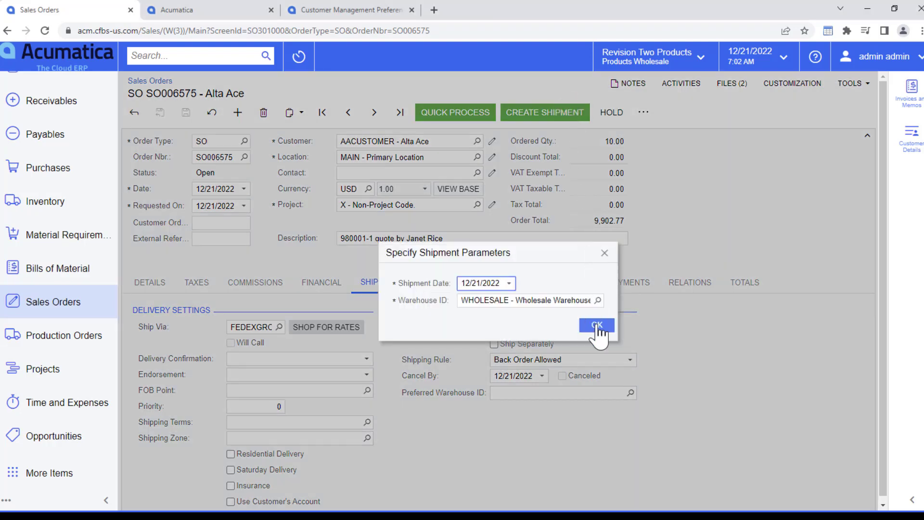
click(596, 324)
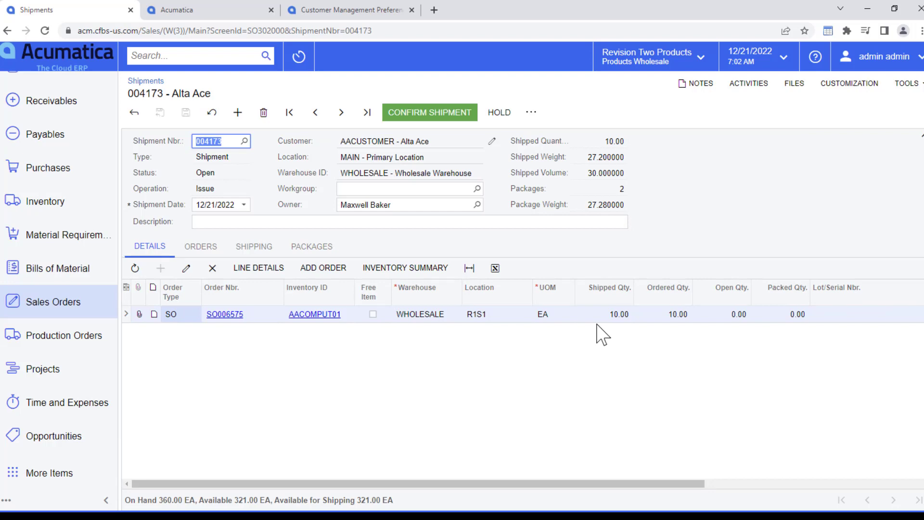
click(532, 113)
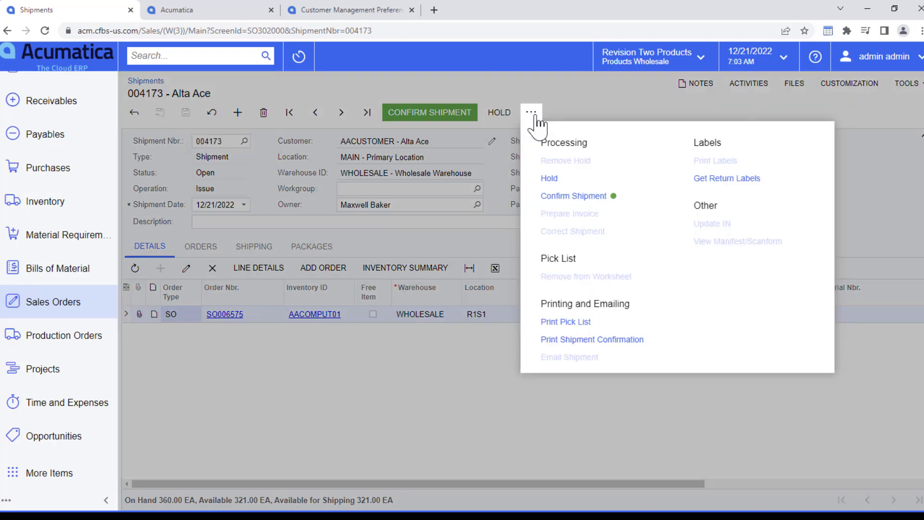
click(571, 322)
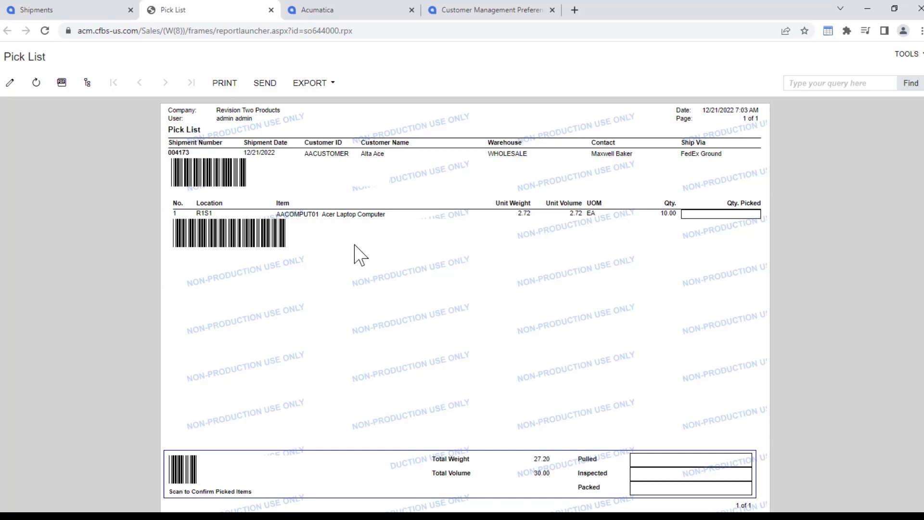
click(81, 9)
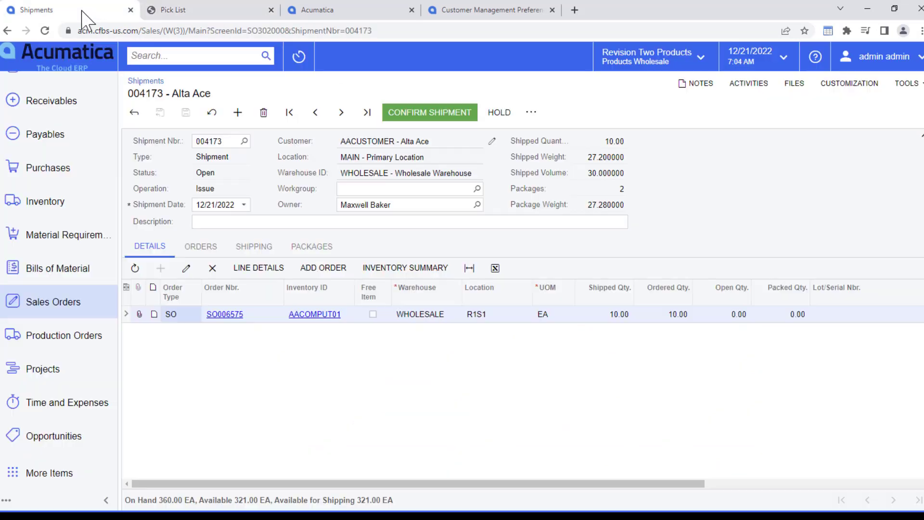
click(531, 114)
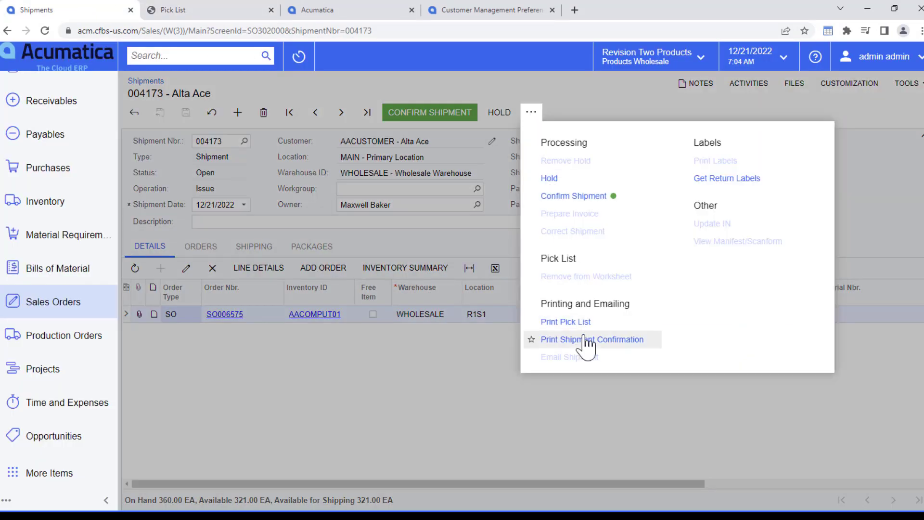
click(591, 101)
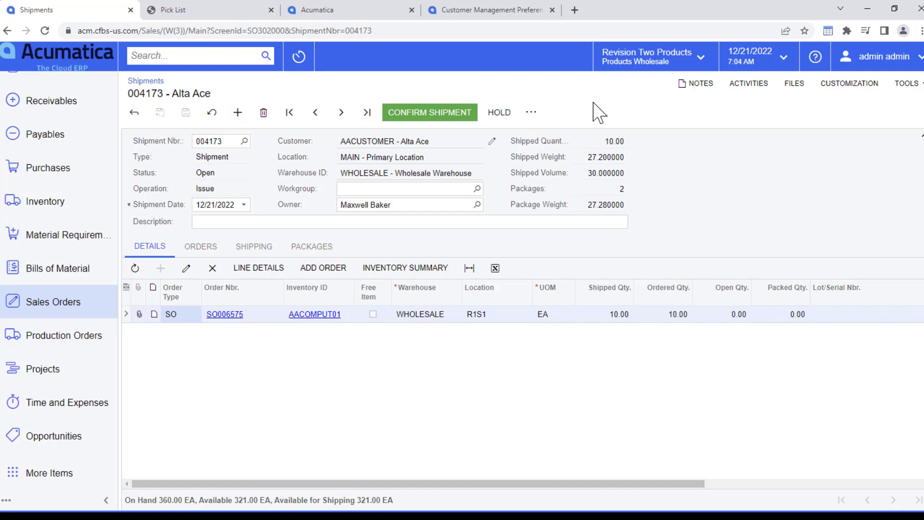
Confirm shipment 004173 with only the LARGE package marked, then review its attached label file
click(312, 246)
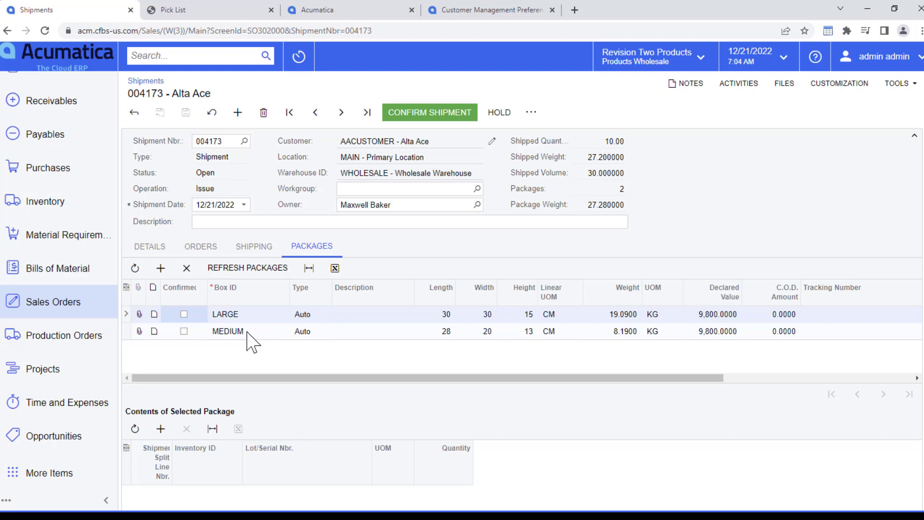
click(184, 314)
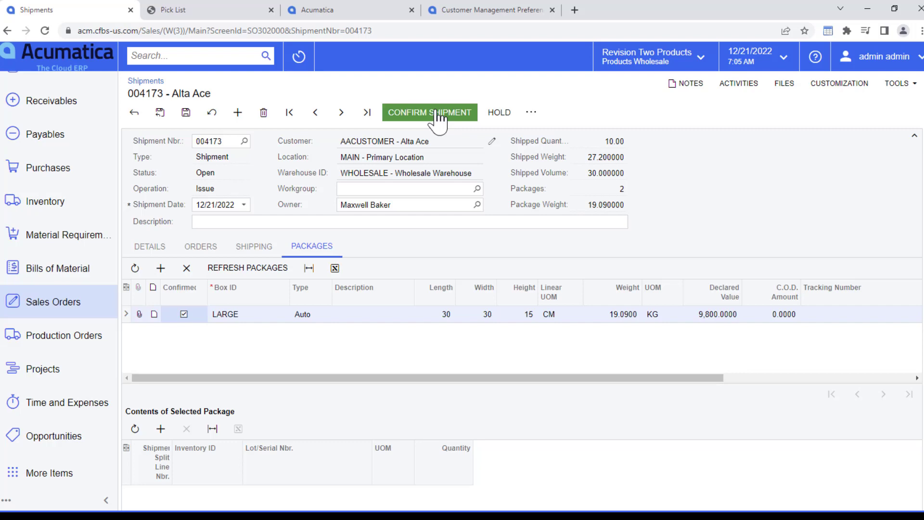
click(438, 115)
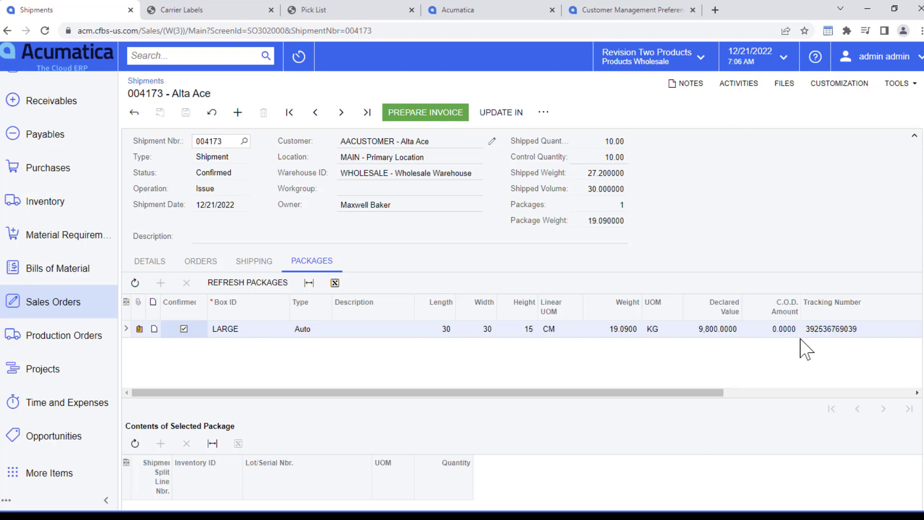
click(139, 329)
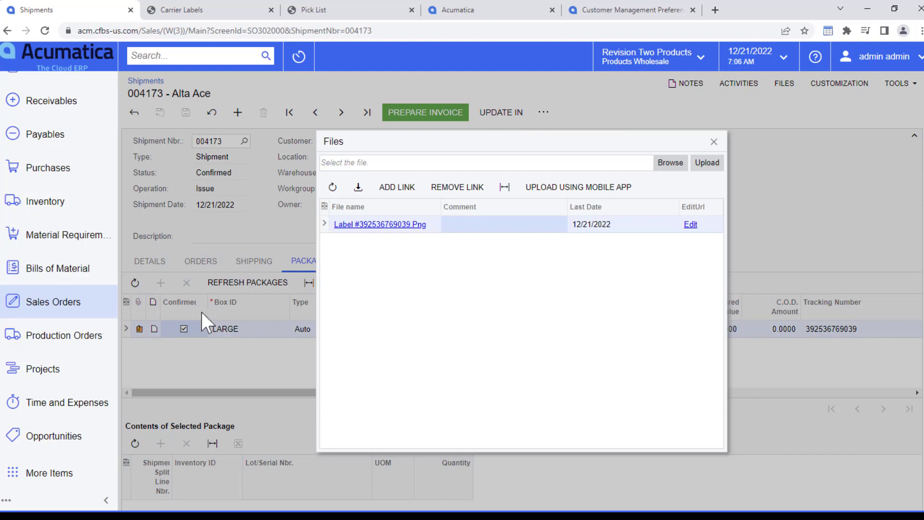
click(713, 142)
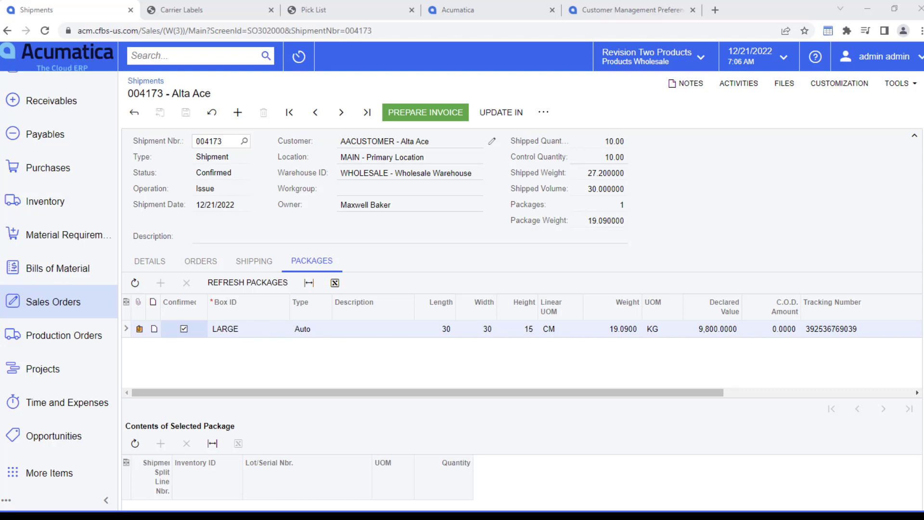
Prepare invoice AR010320 from the confirmed shipment and print it
click(453, 118)
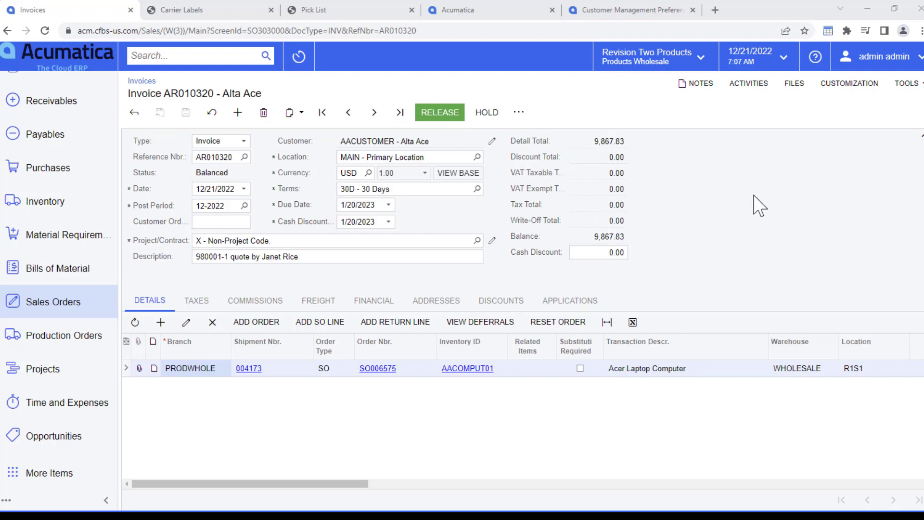
click(519, 114)
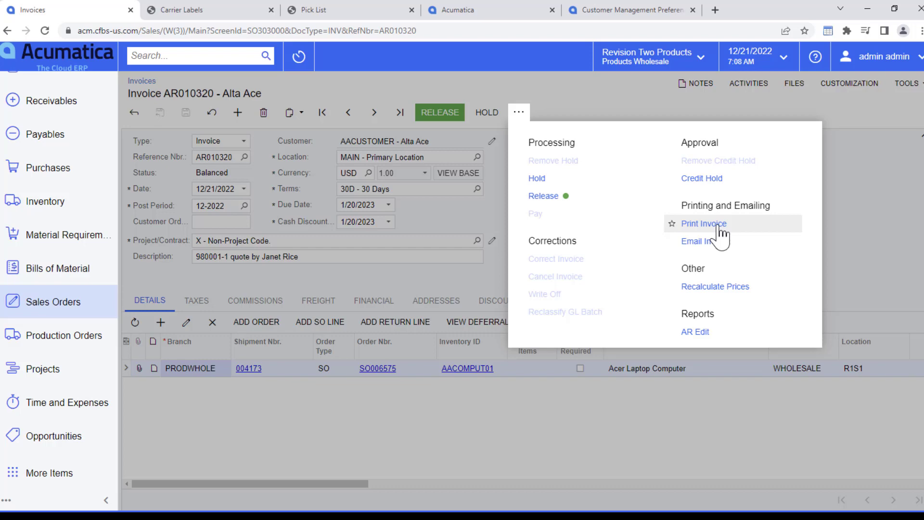
click(704, 224)
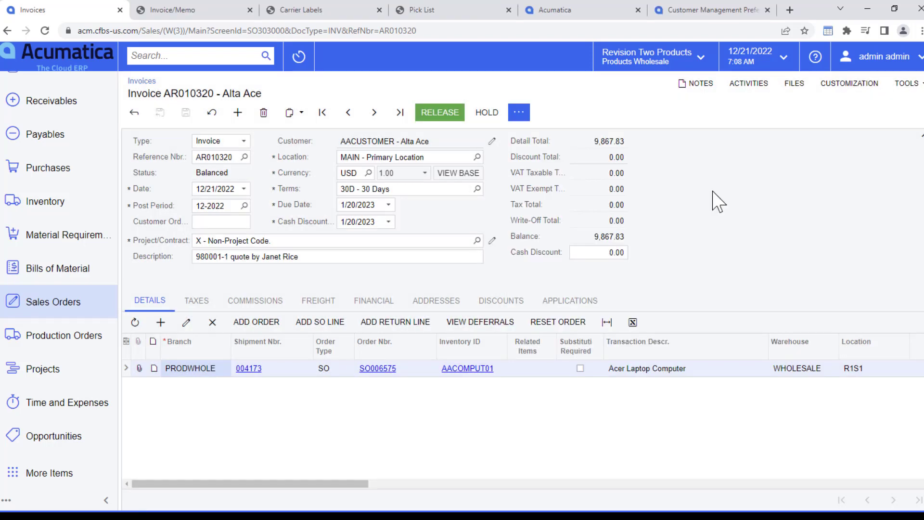
Release invoice AR010320 and open its GL batch AR010295
click(440, 112)
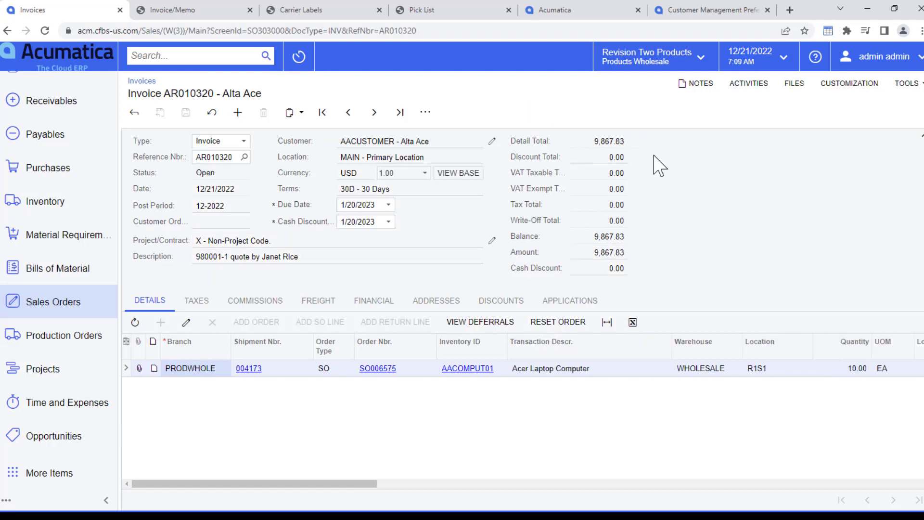
click(365, 304)
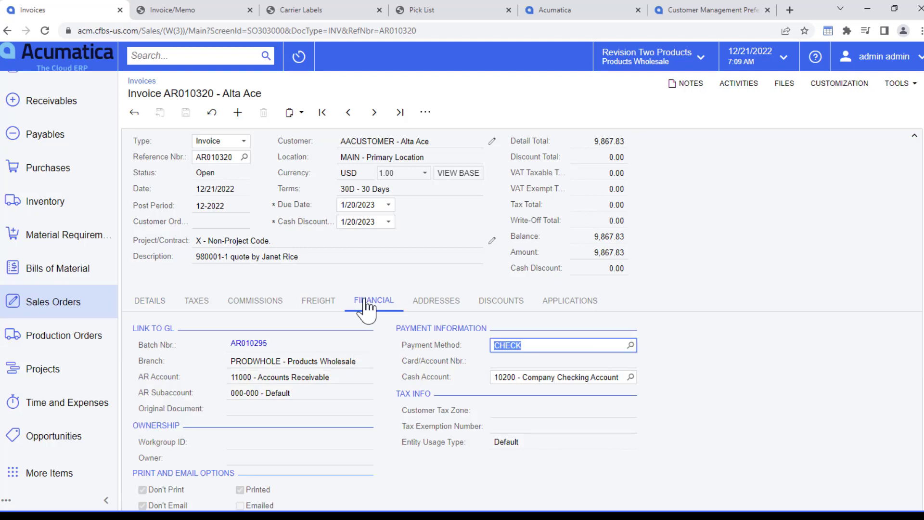
click(249, 344)
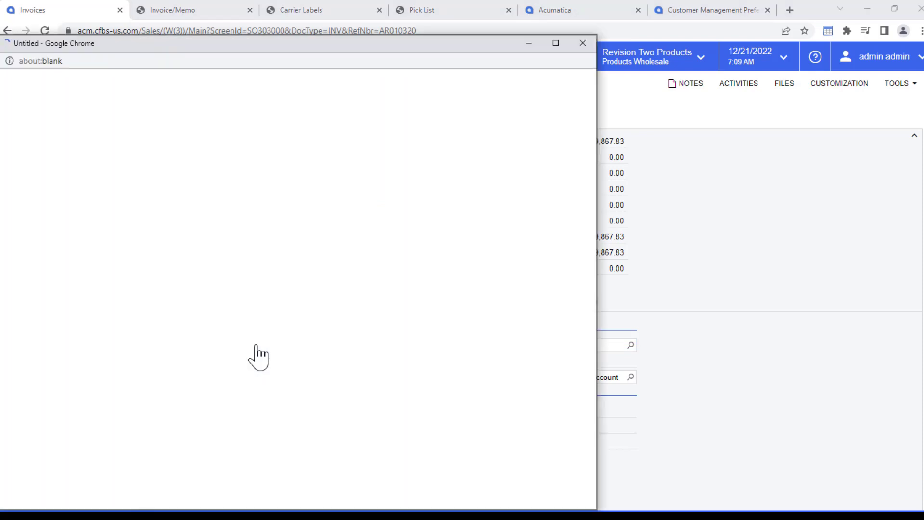